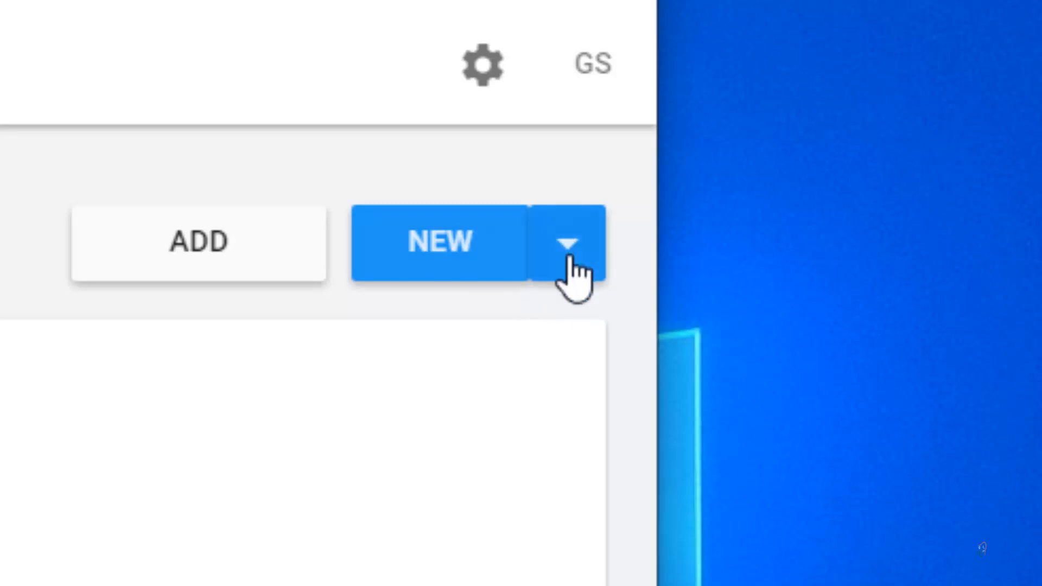
Create a new 3D project named unitybasics with Unity version 2019.2.0f1 in the default location
{"action": "left_click", "coordinate": [569, 259]}
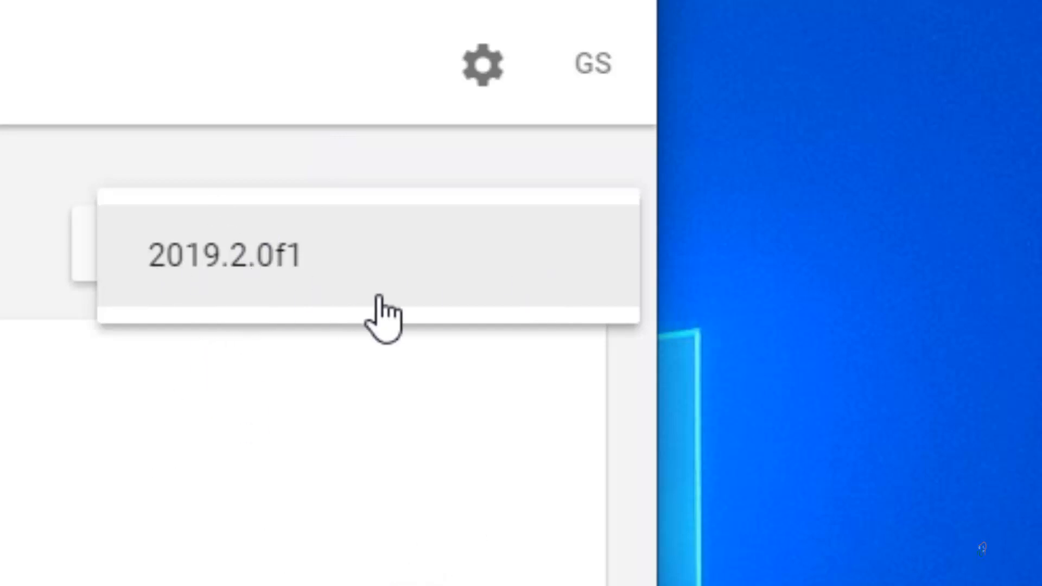
{"action": "left_click", "coordinate": [216, 262]}
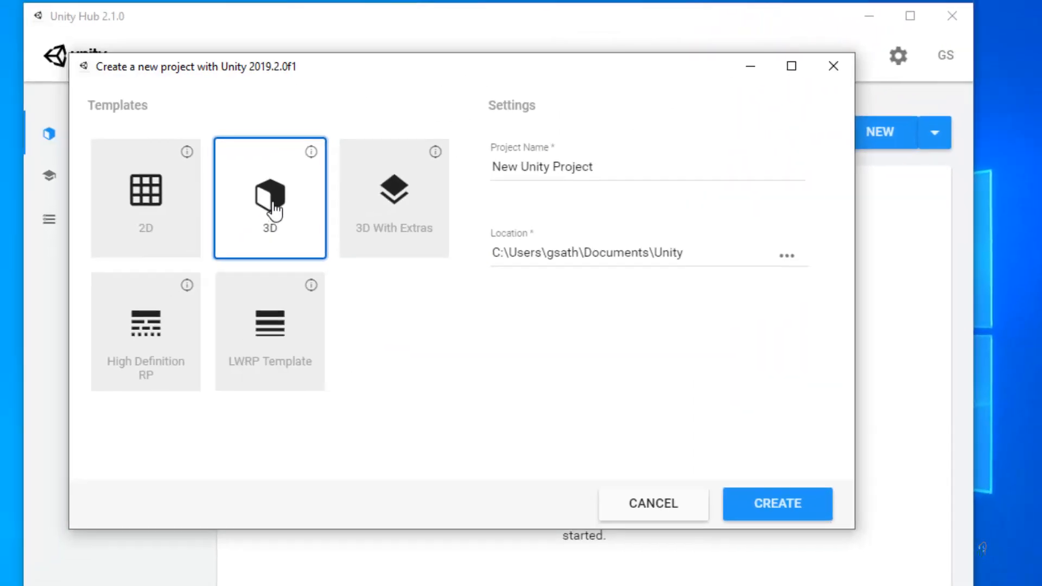
{"action": "left_click", "coordinate": [628, 163]}
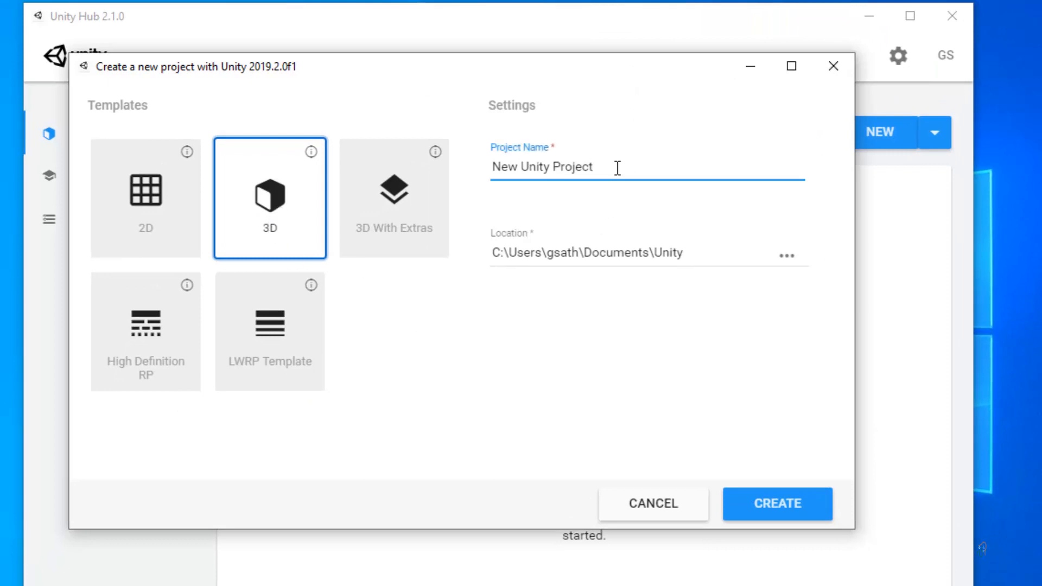
{"action": "left_click_drag", "start_coordinate": [618, 167], "coordinate": [301, 130]}
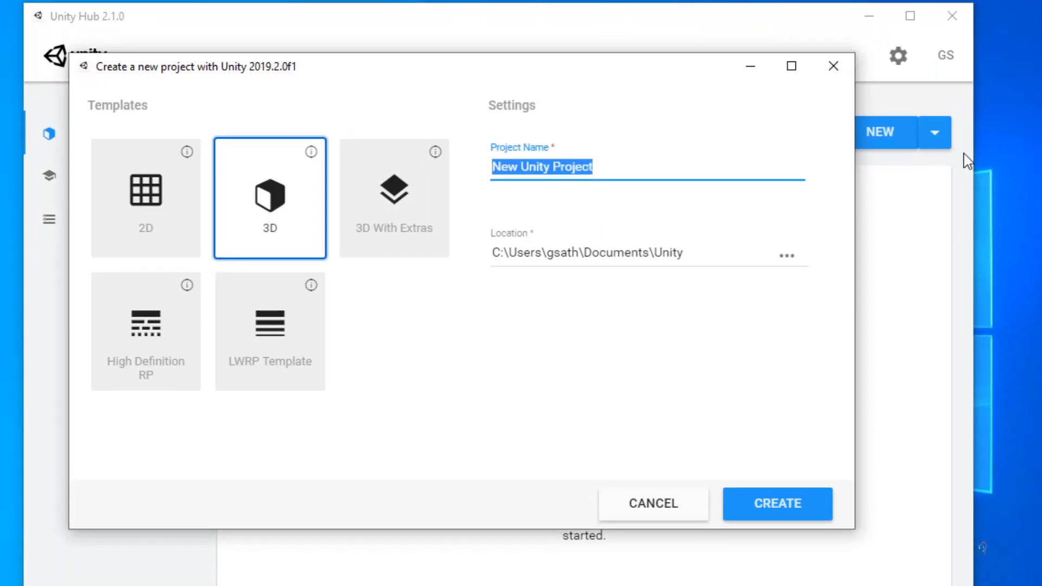
{"action": "type", "text": "unityba"}
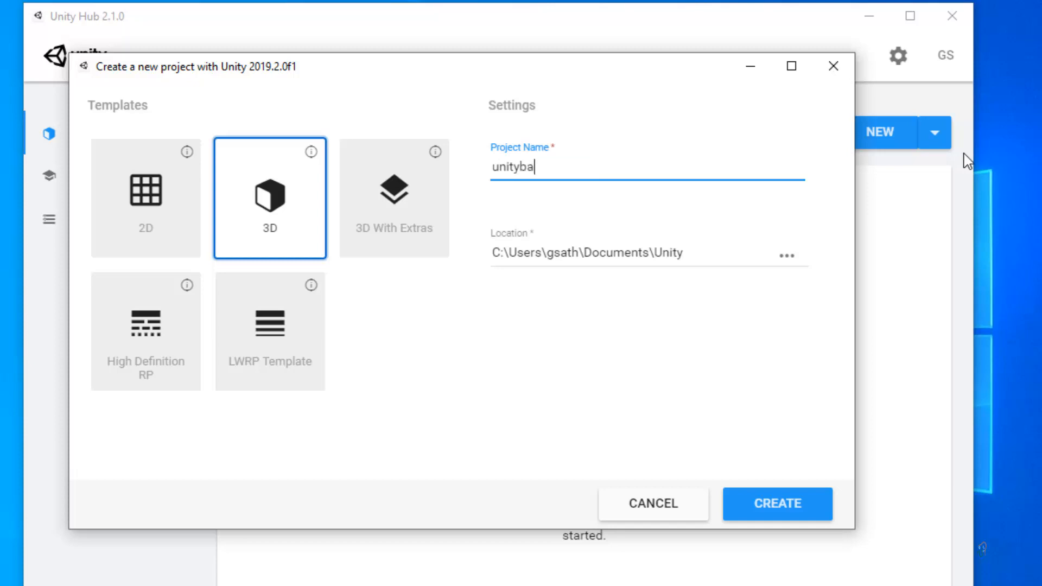
{"action": "type", "text": "sics"}
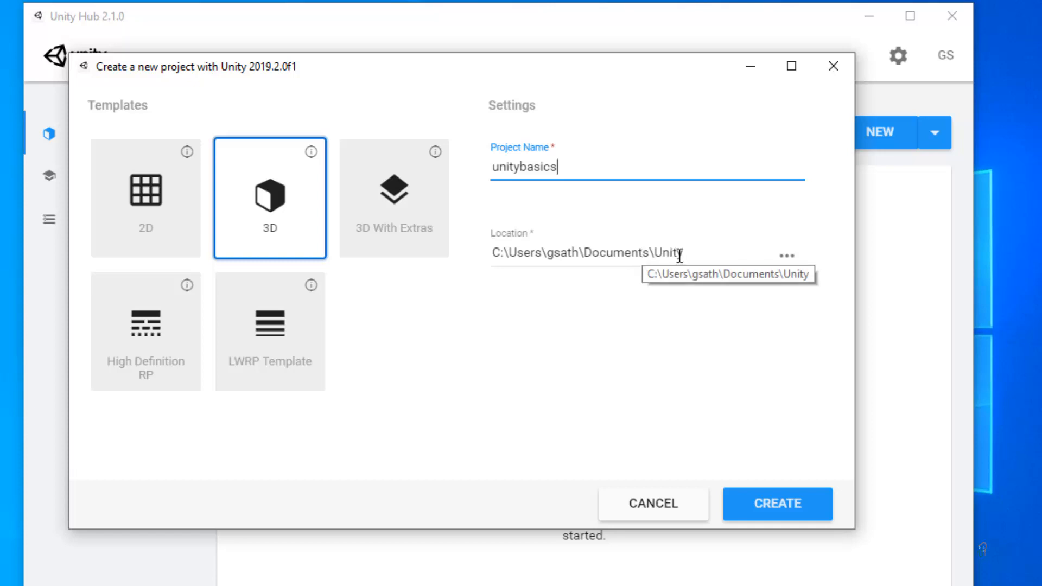
{"action": "left_click", "coordinate": [784, 513]}
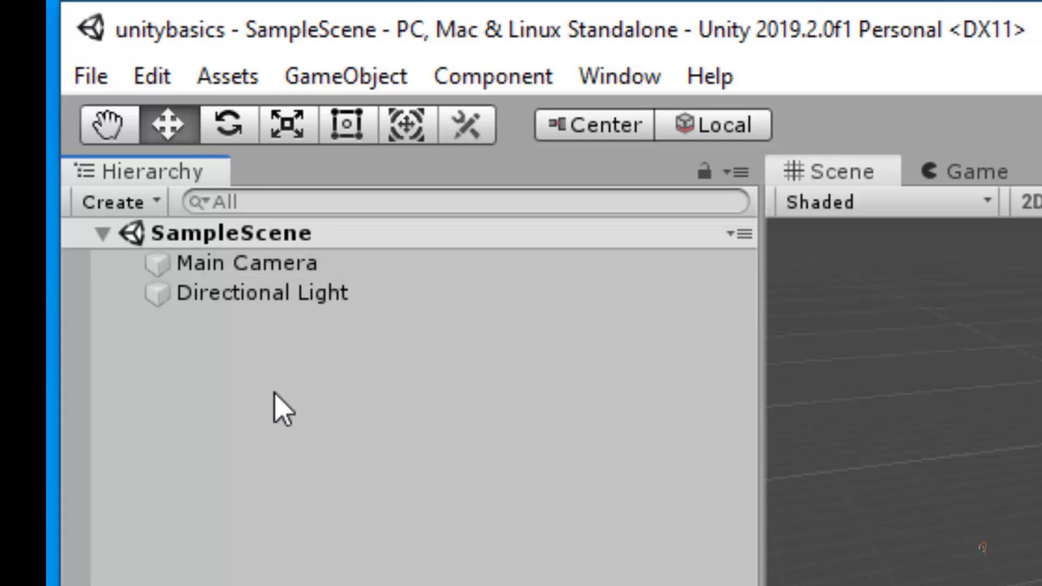
Select the Main Camera, look at the Game view and the Asset Store, and return to the Scene view
{"action": "left_click", "coordinate": [267, 270]}
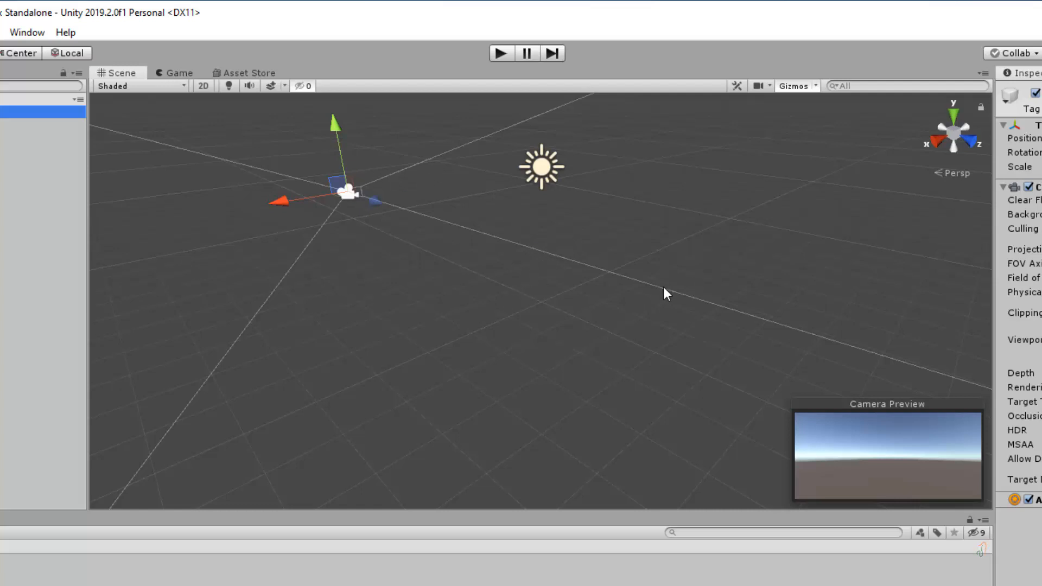
{"action": "left_click", "coordinate": [185, 74]}
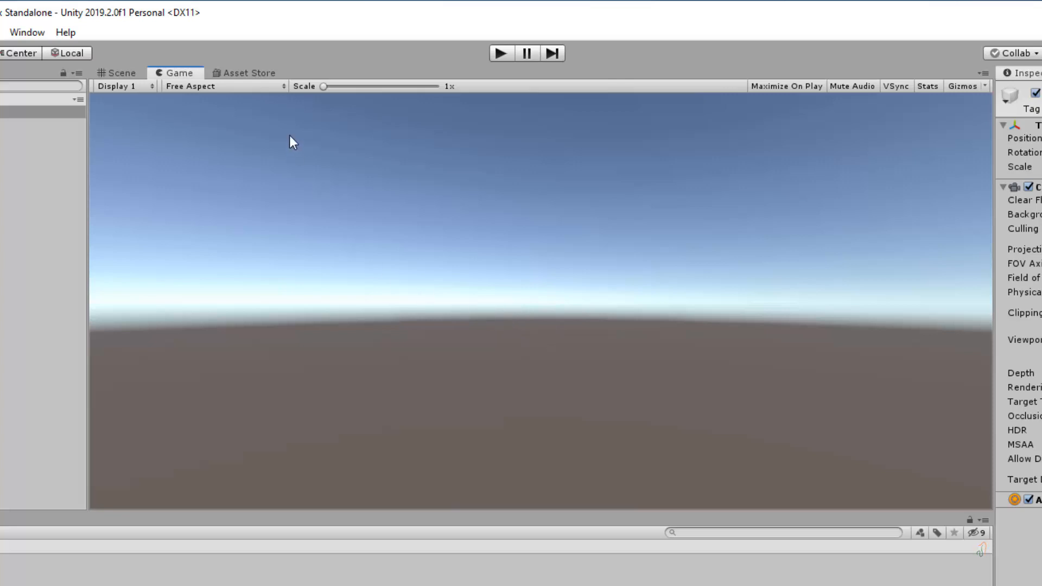
{"action": "left_click", "coordinate": [245, 72]}
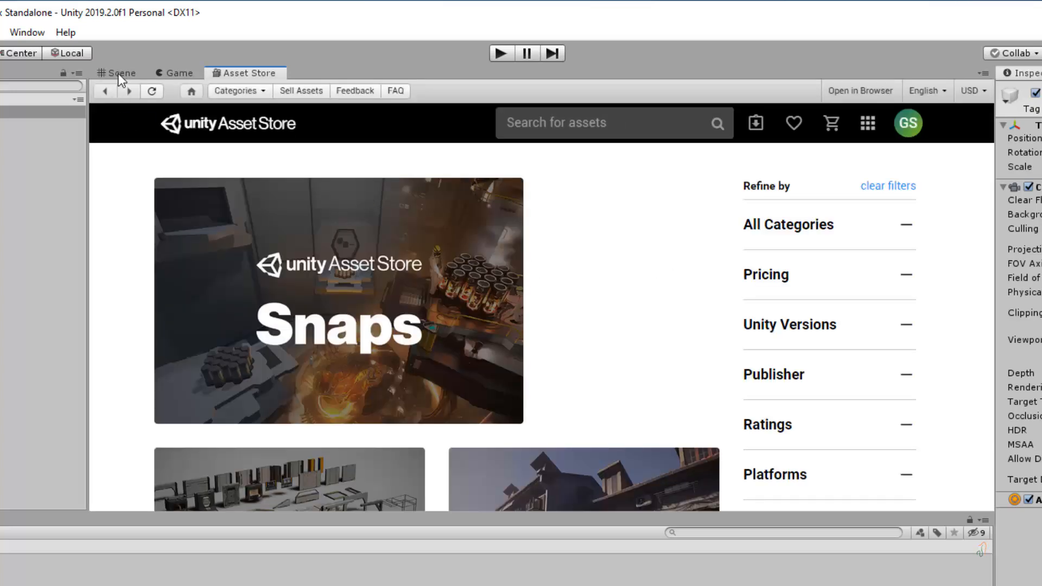
{"action": "left_click", "coordinate": [119, 73]}
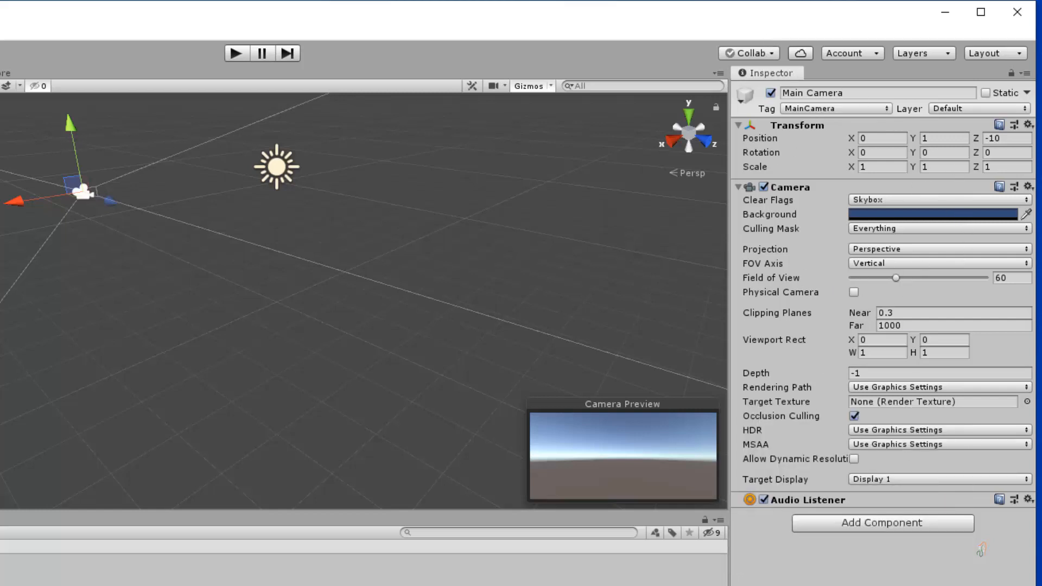
Inspect the Directional Light's properties, try the Move and Rect tools on it, and clear the selection
{"action": "left_click", "coordinate": [276, 166]}
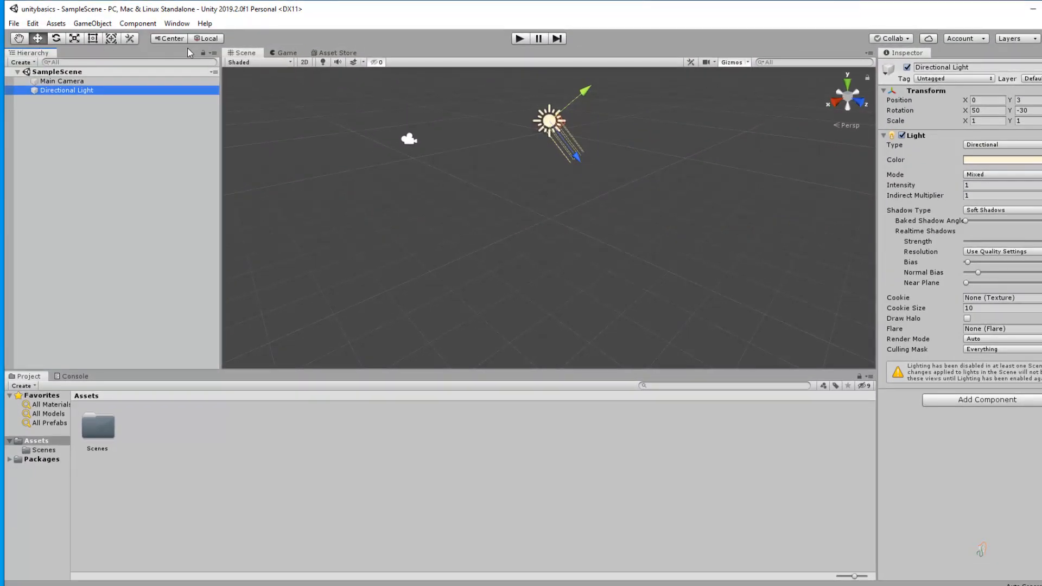
{"action": "left_click", "coordinate": [38, 38]}
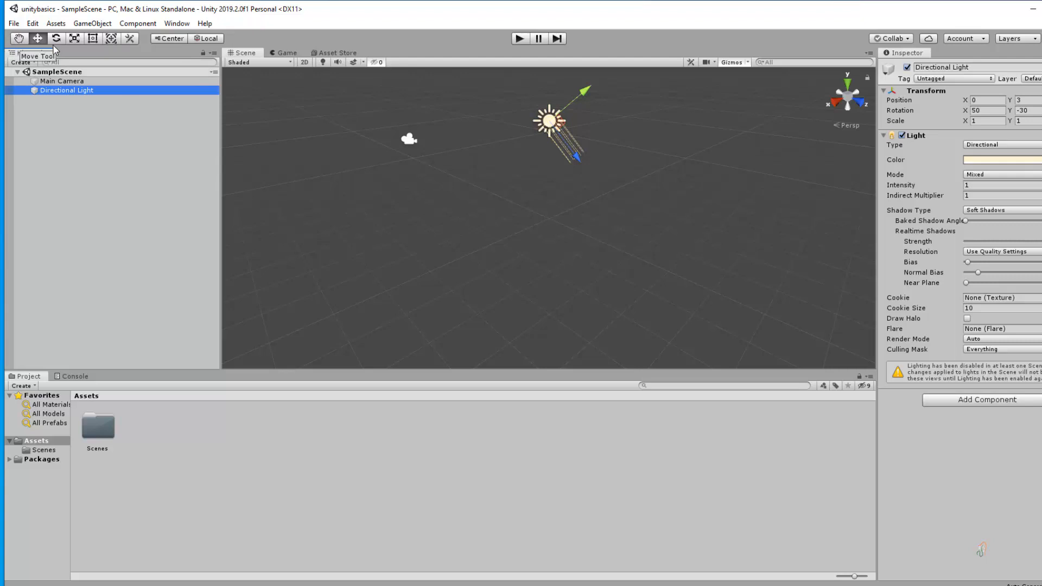
{"action": "left_click", "coordinate": [95, 42]}
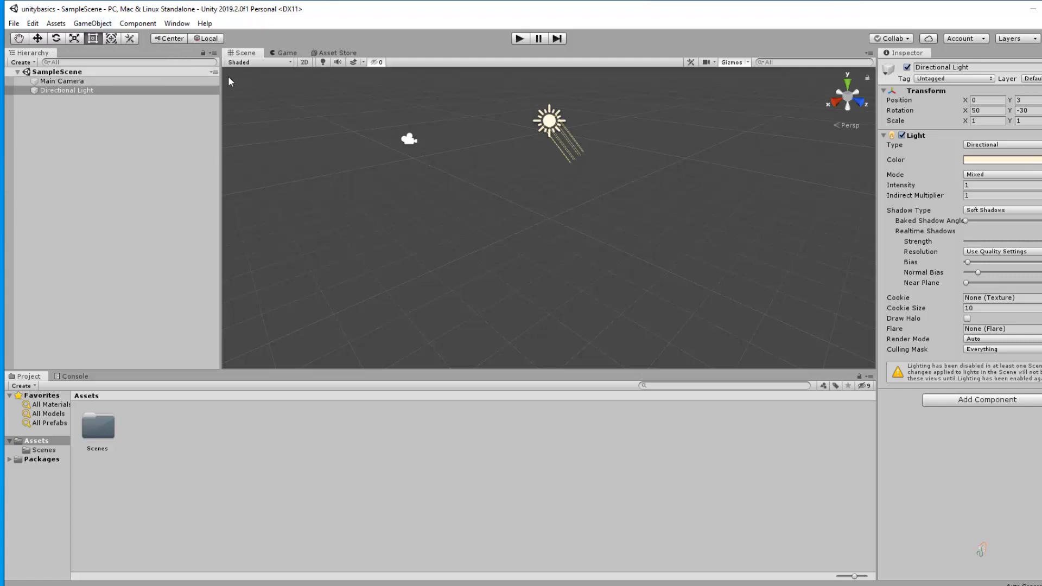
{"action": "left_click", "coordinate": [95, 204]}
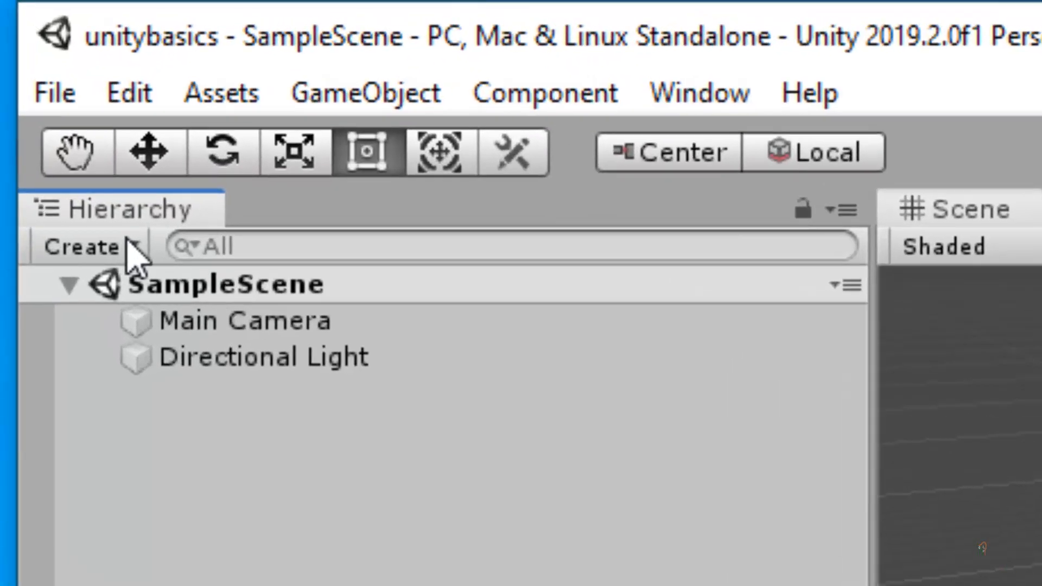
Add a 3D cube to SampleScene
{"action": "left_click", "coordinate": [132, 249]}
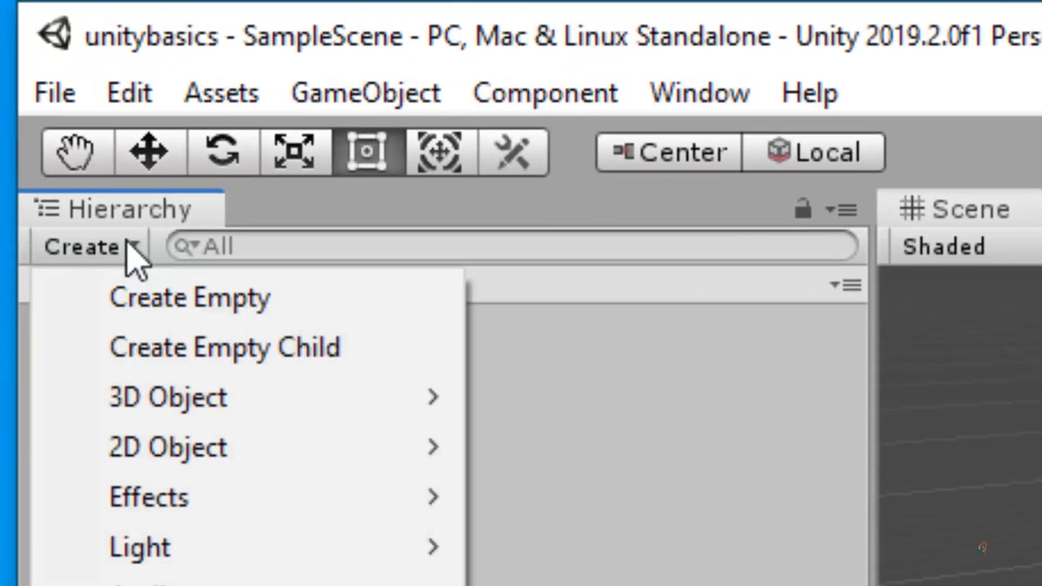
{"action": "mouse_move", "coordinate": [302, 396]}
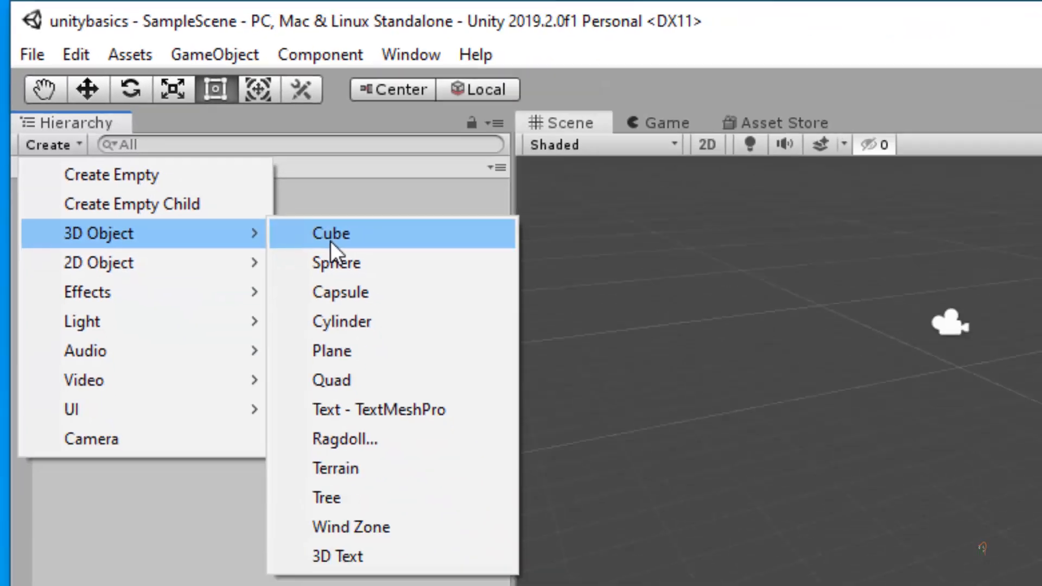
{"action": "left_click", "coordinate": [562, 407]}
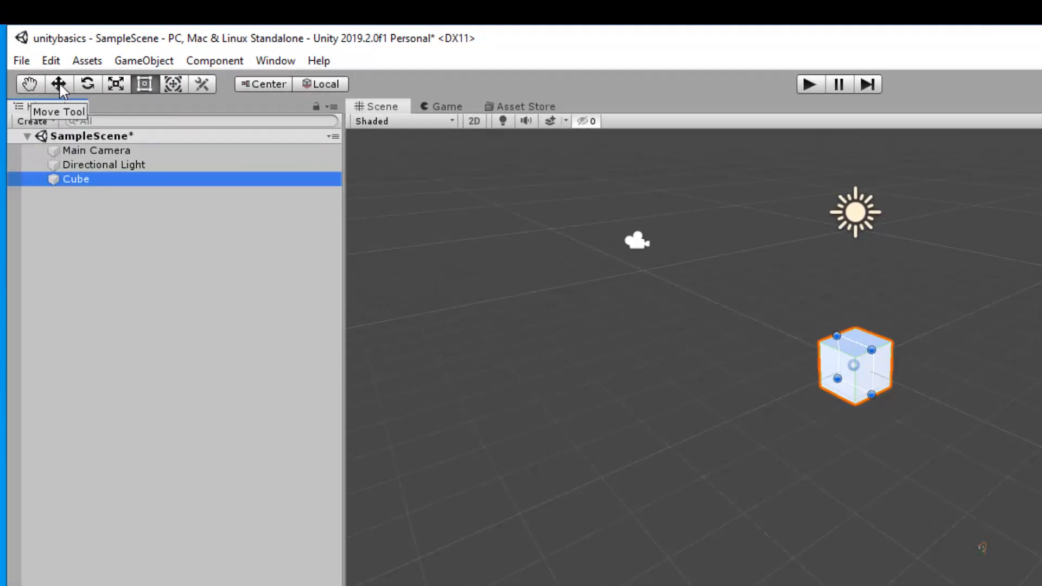
Compare the handles of the Move, Rotate, Scale, Rect and combined Transform tools on the cube
{"action": "left_click", "coordinate": [59, 83]}
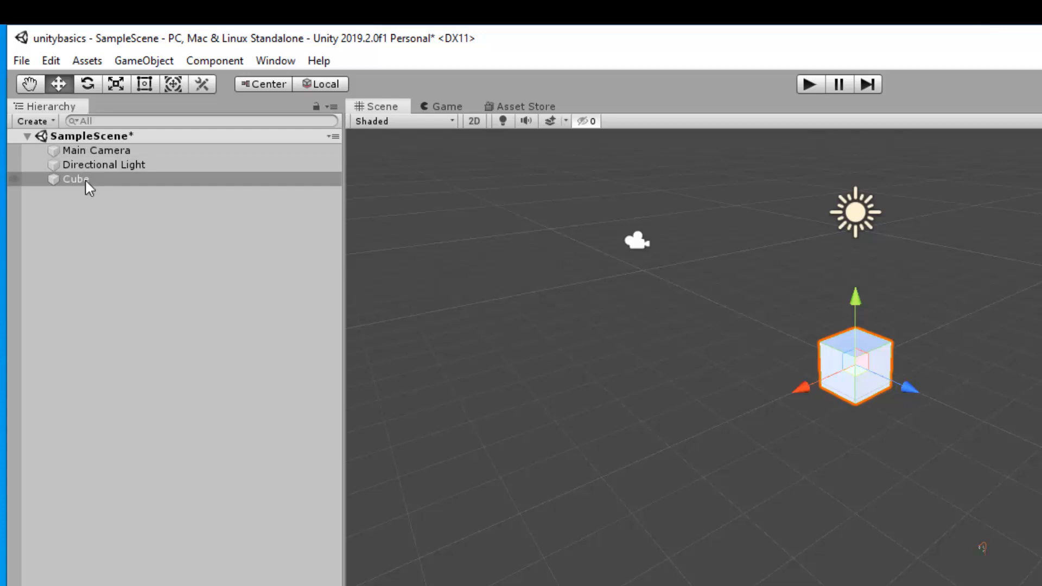
{"action": "left_click", "coordinate": [79, 86]}
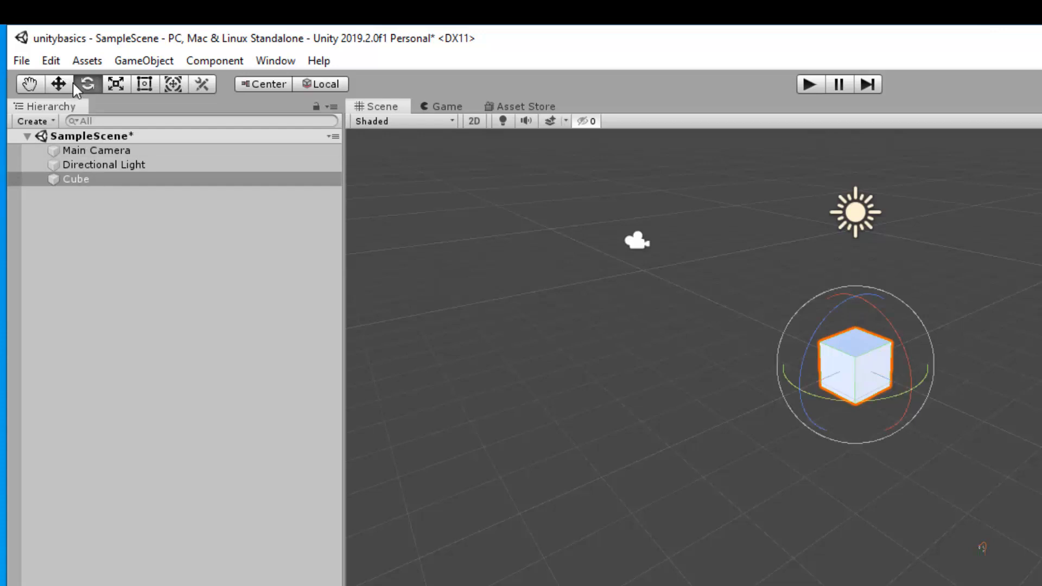
{"action": "key", "text": "r"}
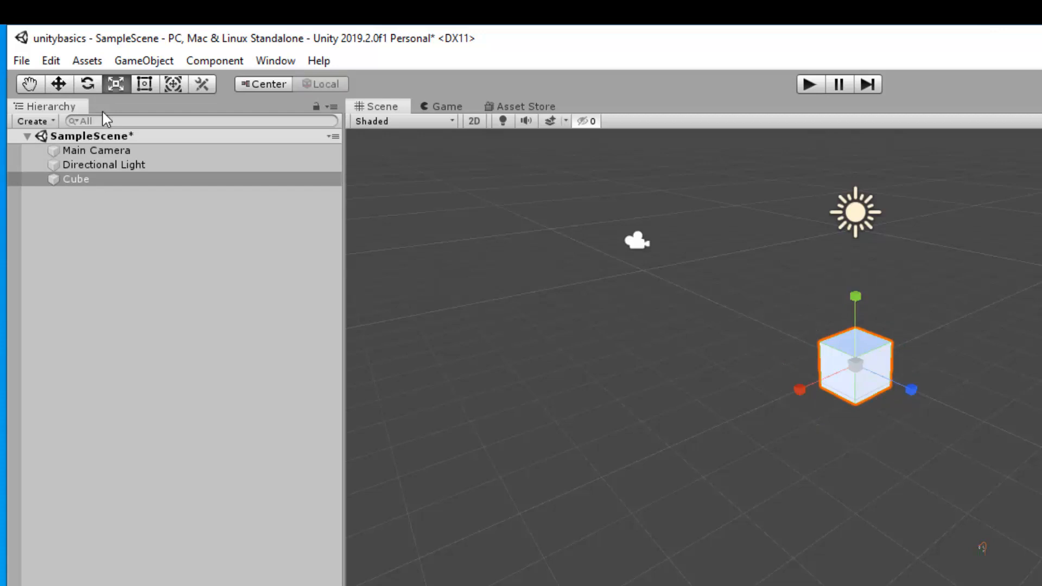
{"action": "left_click", "coordinate": [153, 82]}
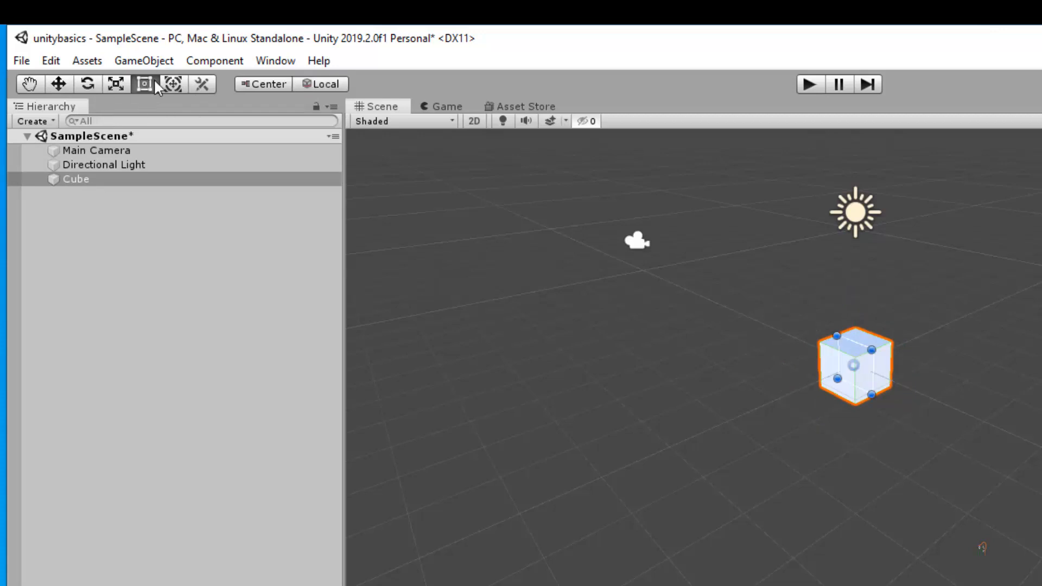
{"action": "key", "text": "y"}
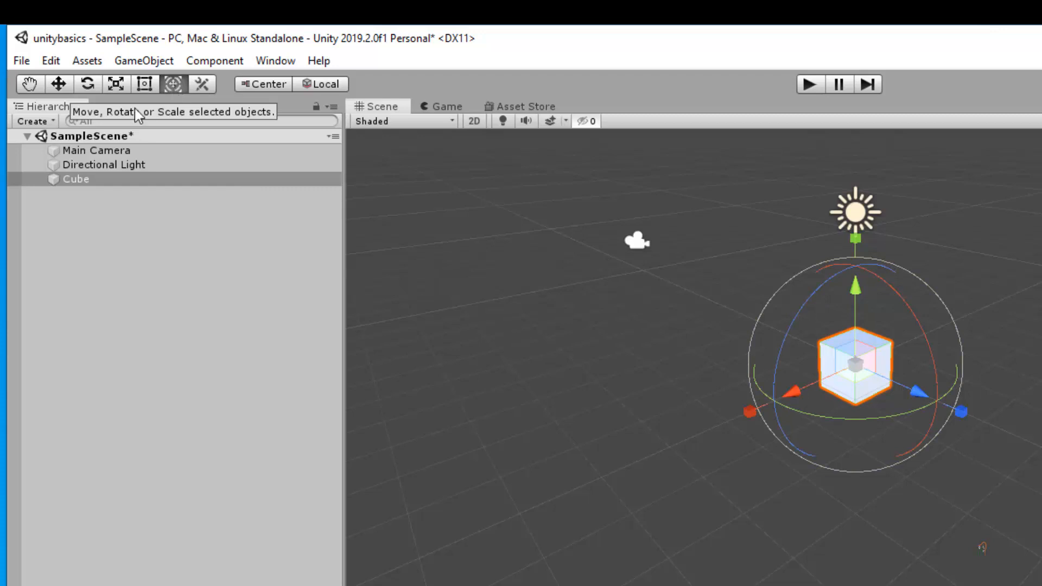
Move the cube along its axes to a position of about X 3.12, Y 0.14, Z 3.39 using the Move tool
{"action": "key", "text": "w"}
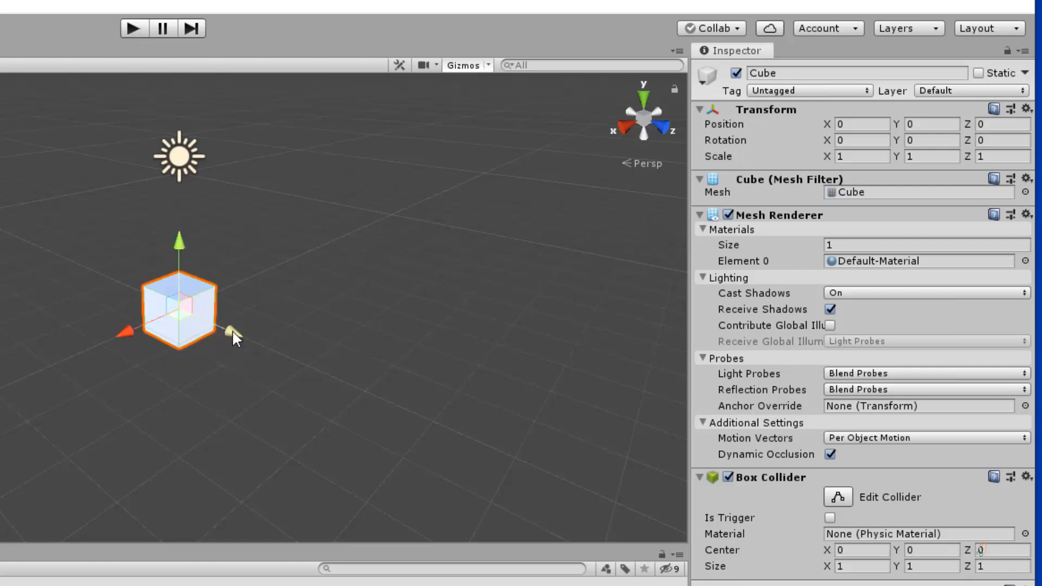
{"action": "left_click_drag", "start_coordinate": [230, 332], "coordinate": [343, 377]}
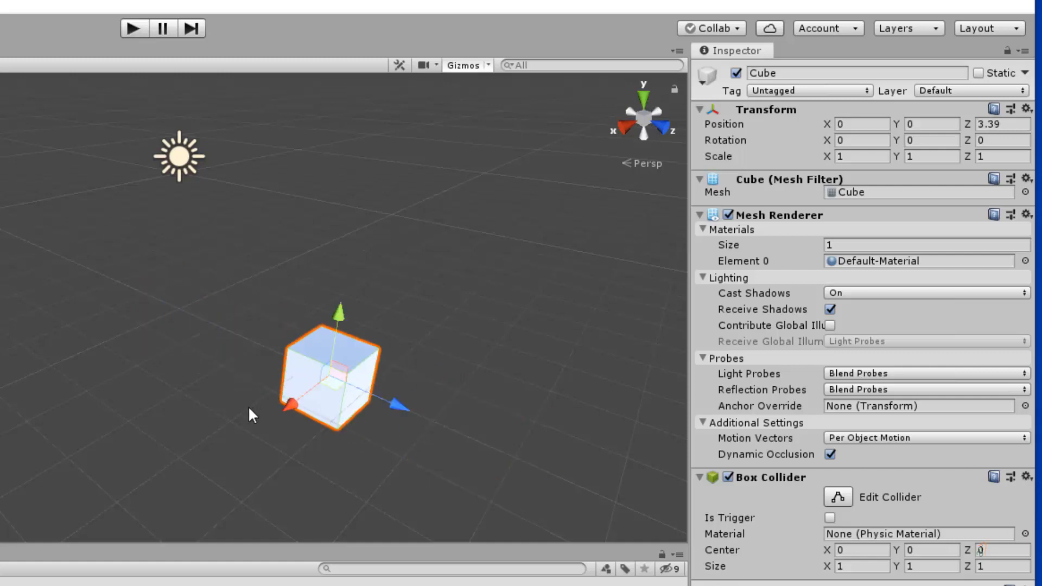
{"action": "left_click_drag", "start_coordinate": [340, 313], "coordinate": [171, 428]}
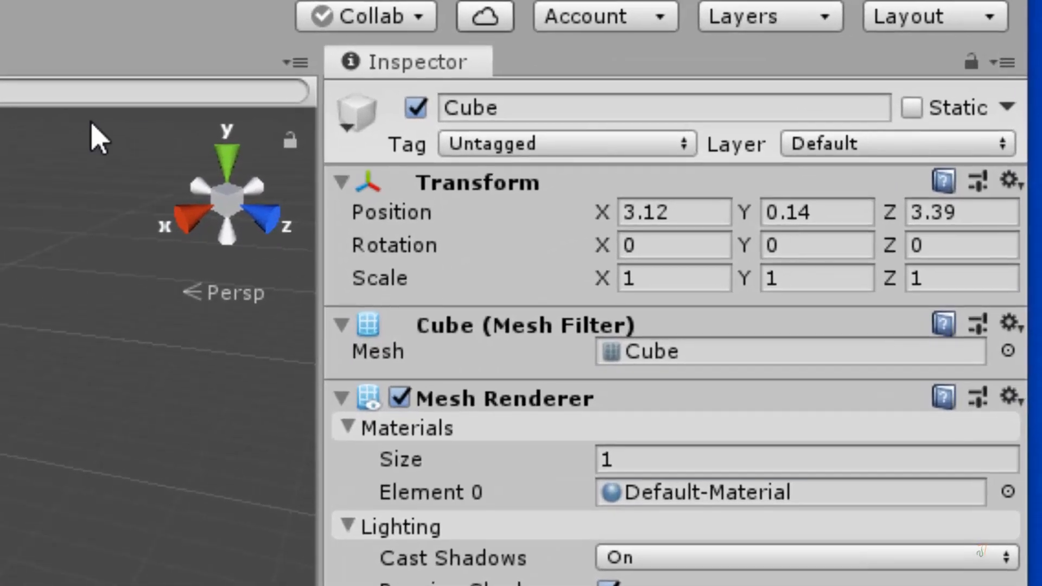
Set the cube's position to X 0, Y 0, Z 0 and deselect it
{"action": "left_click", "coordinate": [705, 213]}
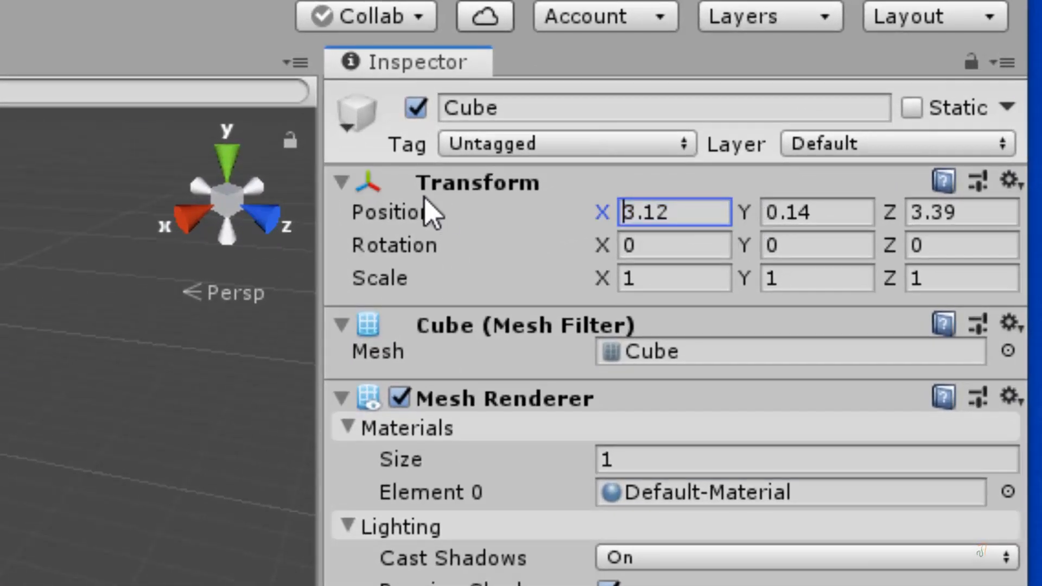
{"action": "type", "text": "0"}
{"action": "key", "text": "Tab"}
{"action": "type", "text": "0"}
{"action": "key", "text": "Tab"}
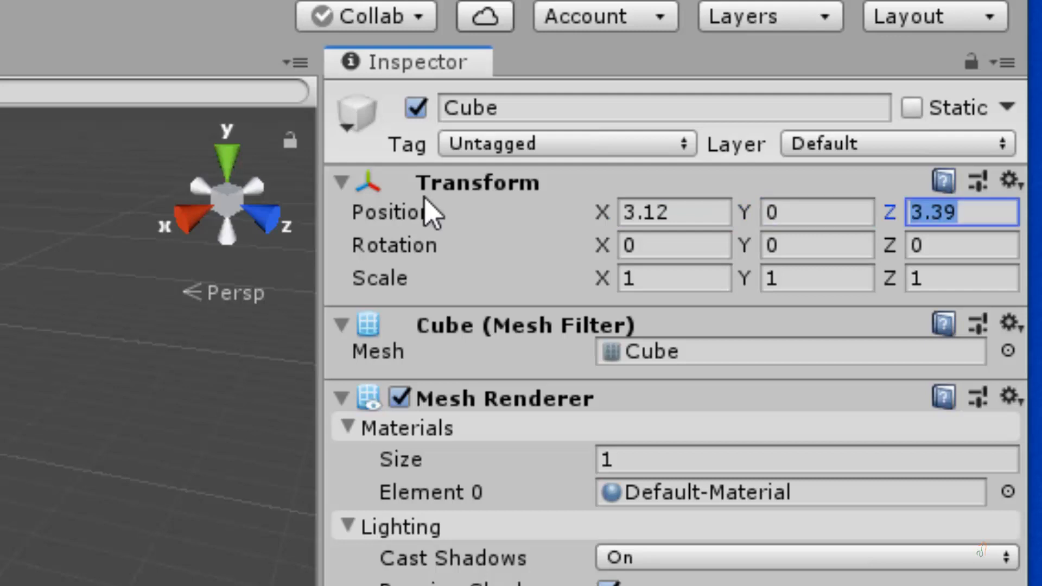
{"action": "type", "text": "0"}
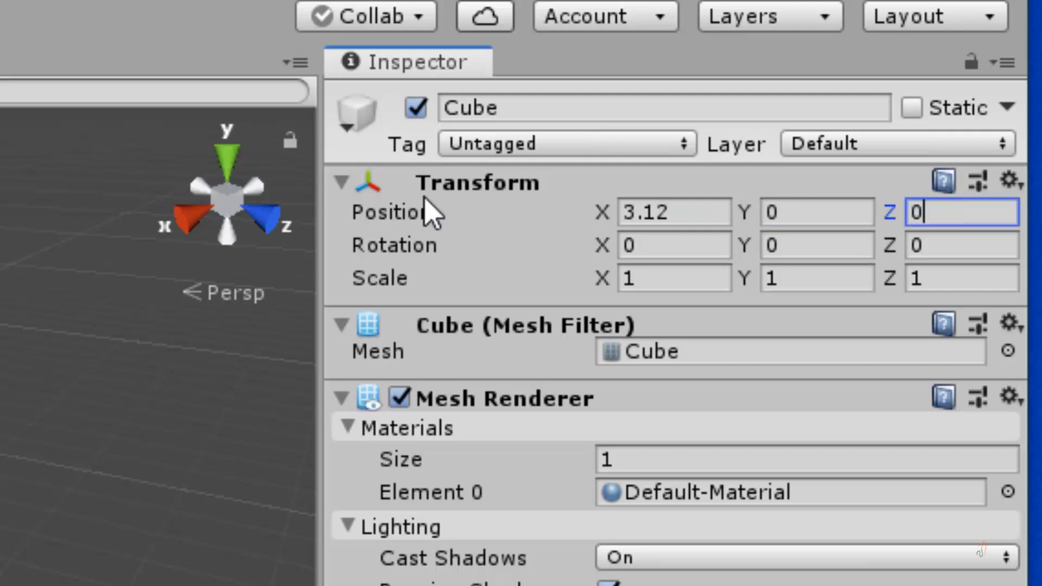
{"action": "left_click", "coordinate": [673, 217]}
{"action": "type", "text": "0"}
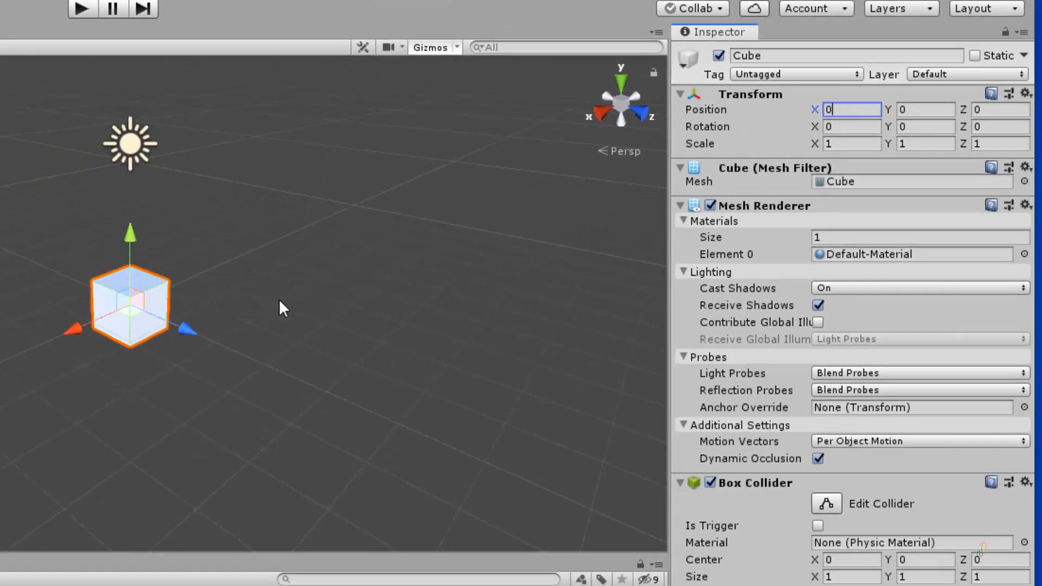
{"action": "left_click", "coordinate": [279, 295]}
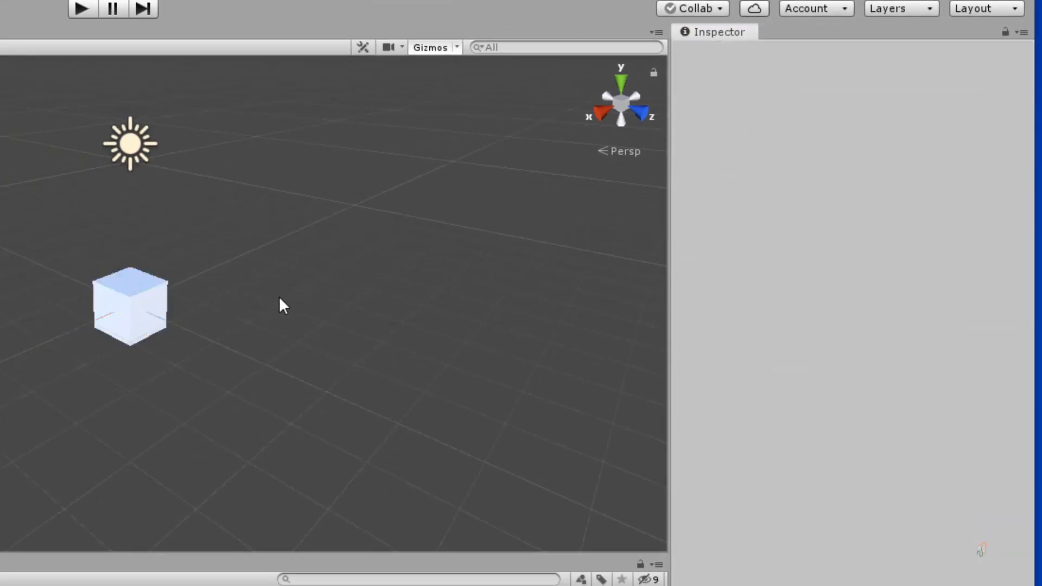
Rotate the cube freehand to about X 8, Y 45, Z 12 degrees with the Rotate tool
{"action": "left_click", "coordinate": [149, 310]}
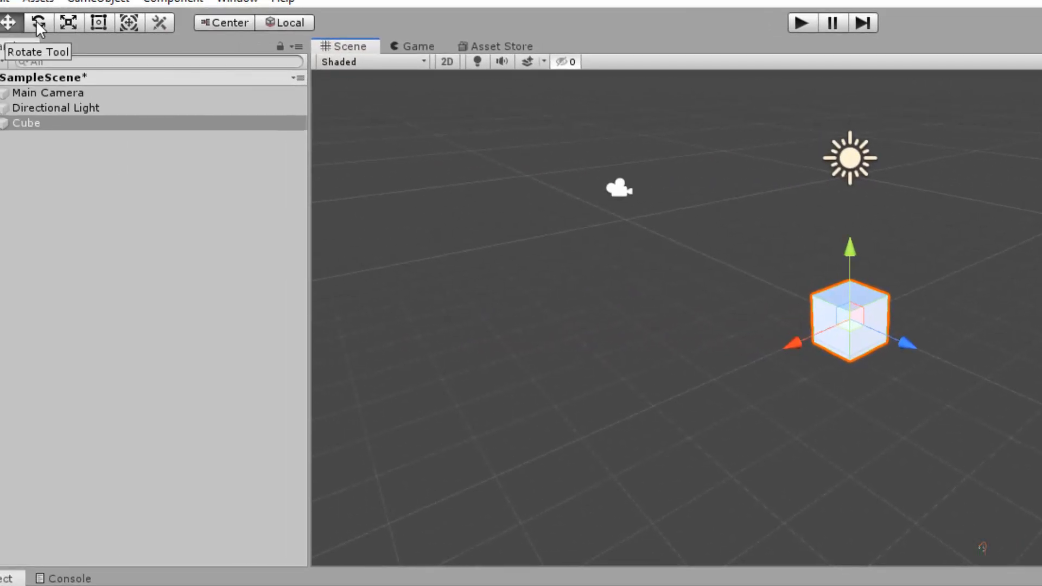
{"action": "left_click", "coordinate": [37, 24]}
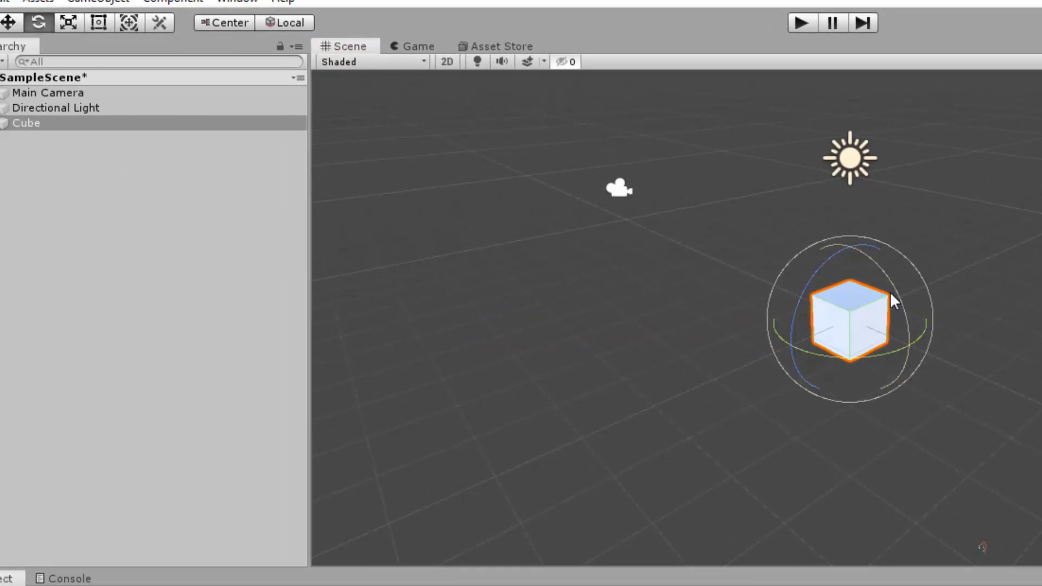
{"action": "left_click_drag", "start_coordinate": [890, 290], "coordinate": [902, 327]}
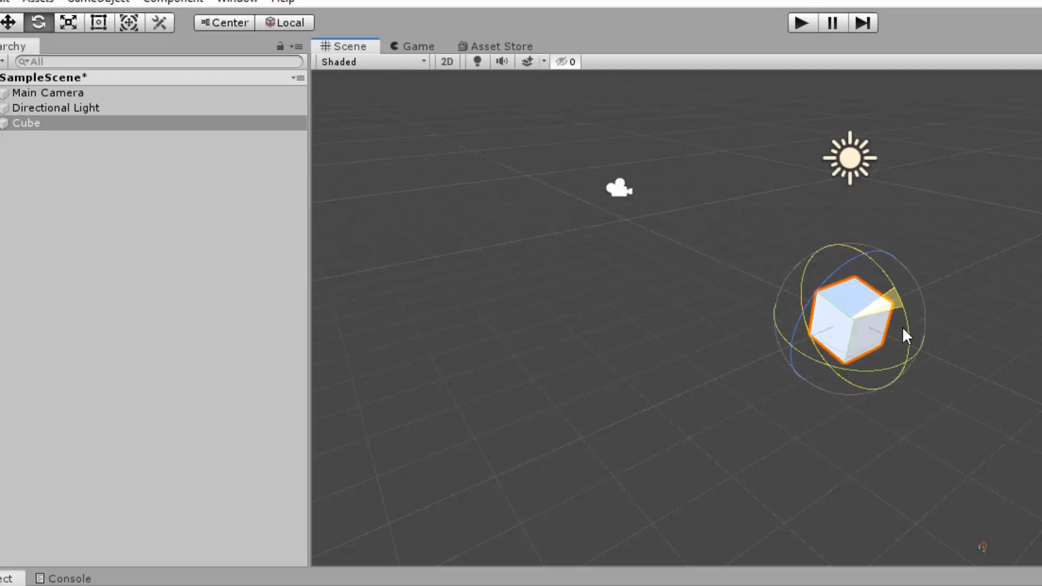
{"action": "left_click_drag", "start_coordinate": [813, 310], "coordinate": [726, 331]}
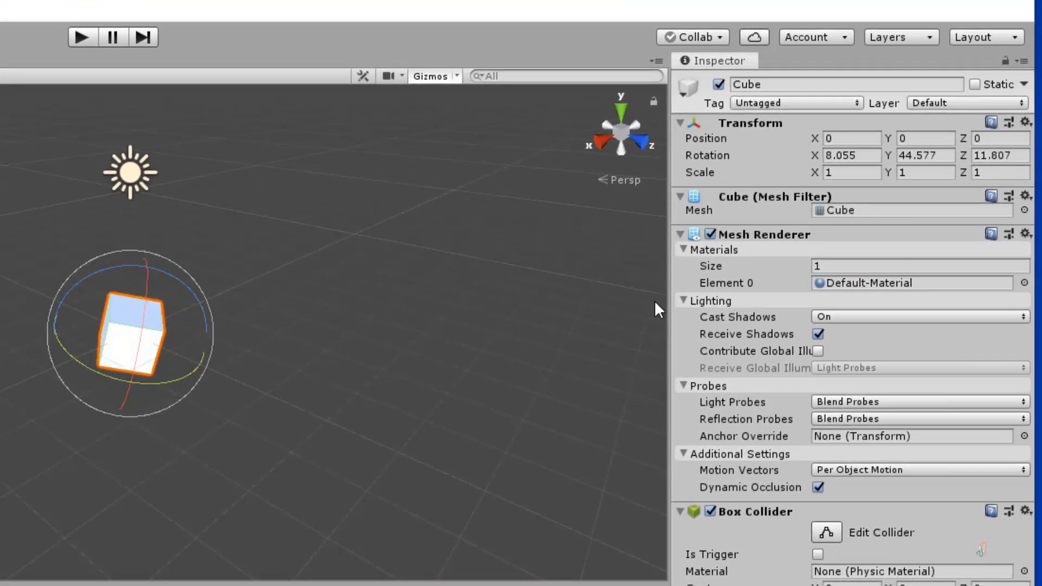
Set the cube's rotation to X 0, Y 0, Z 0
{"action": "left_click", "coordinate": [869, 159]}
{"action": "type", "text": "0"}
{"action": "key", "text": "Tab"}
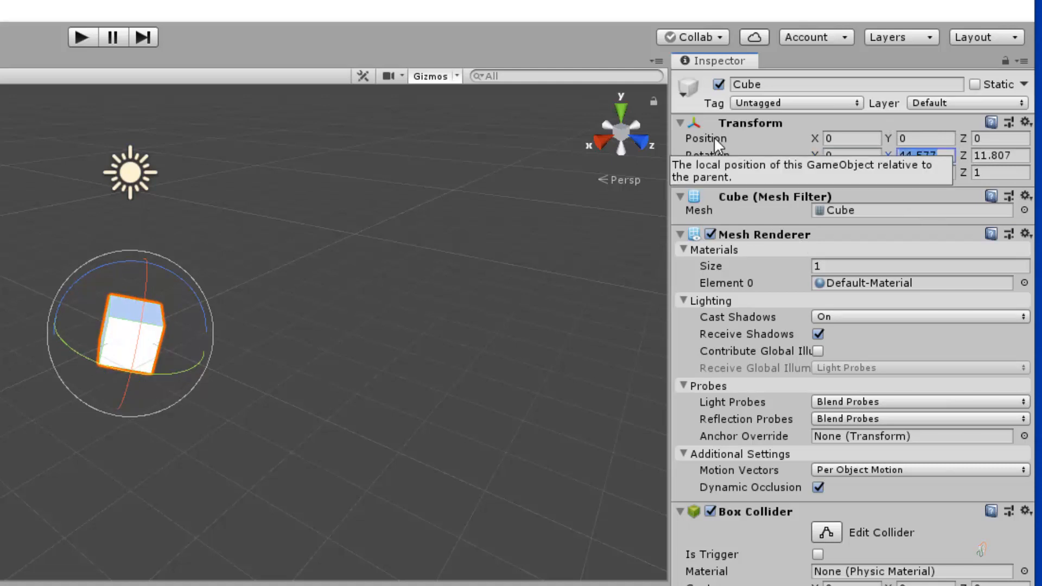
{"action": "type", "text": "0"}
{"action": "key", "text": "Tab"}
{"action": "type", "text": "0"}
{"action": "key", "text": "Tab"}
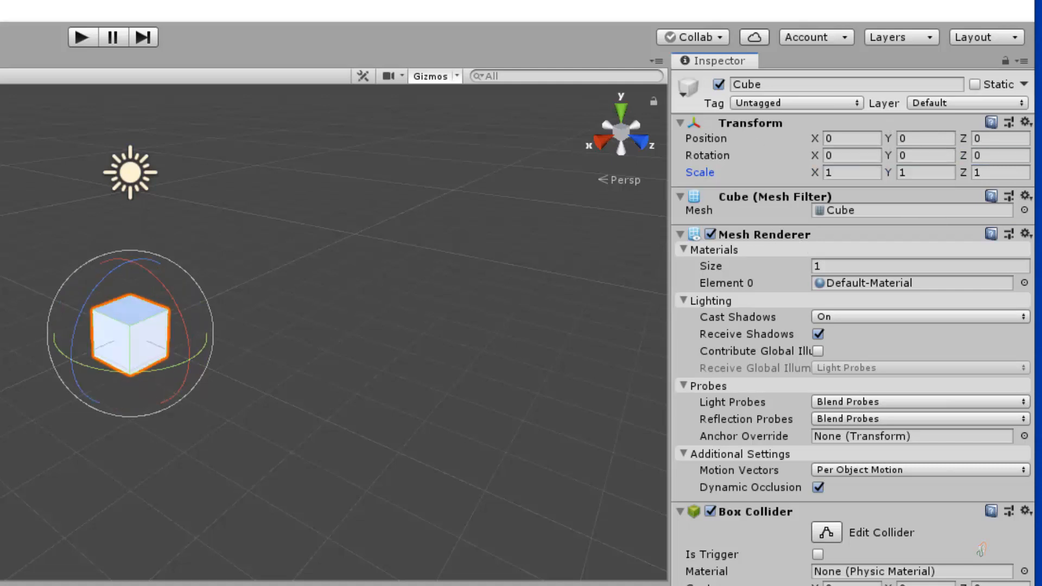
Scale the cube freehand along each axis and uniformly to about X 2.57, Y 2.01, Z 2.6 with the Scale tool
{"action": "key", "text": "r"}
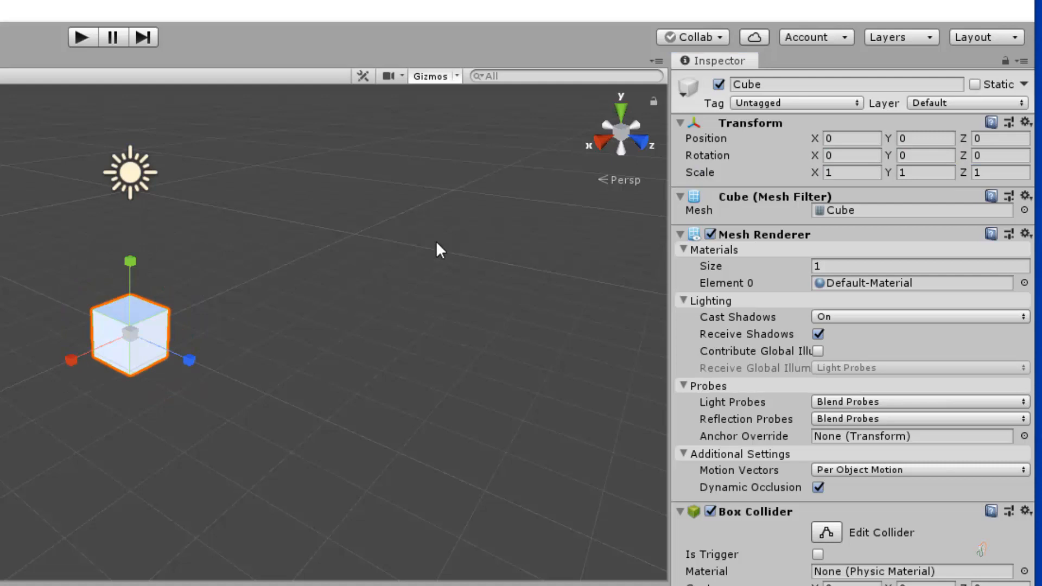
{"action": "left_click_drag", "start_coordinate": [132, 260], "coordinate": [134, 194]}
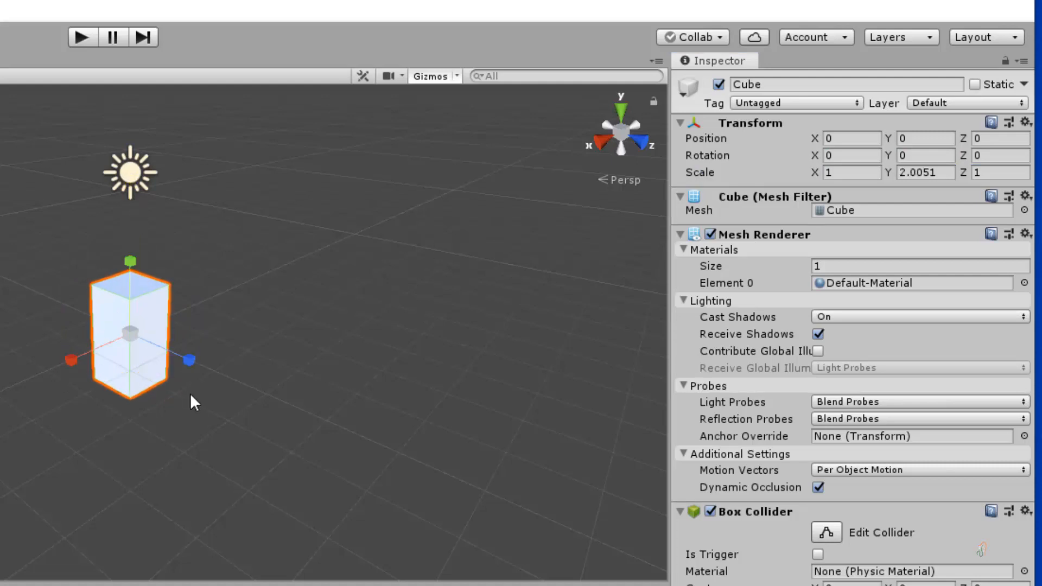
{"action": "left_click_drag", "start_coordinate": [189, 360], "coordinate": [226, 407]}
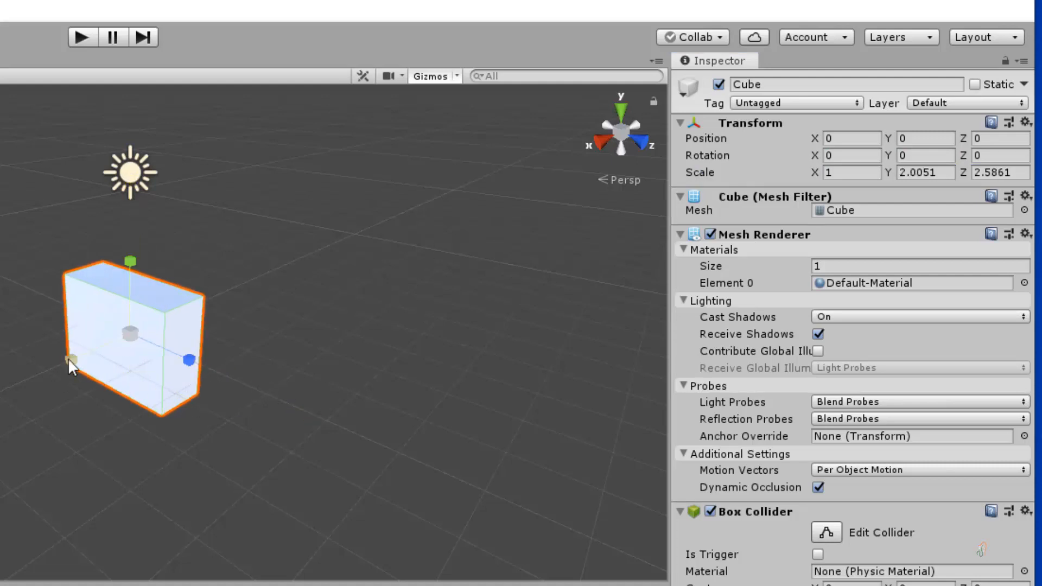
{"action": "left_click_drag", "start_coordinate": [71, 360], "coordinate": [0, 379]}
{"action": "left_click_drag", "start_coordinate": [275, 368], "coordinate": [276, 367]}
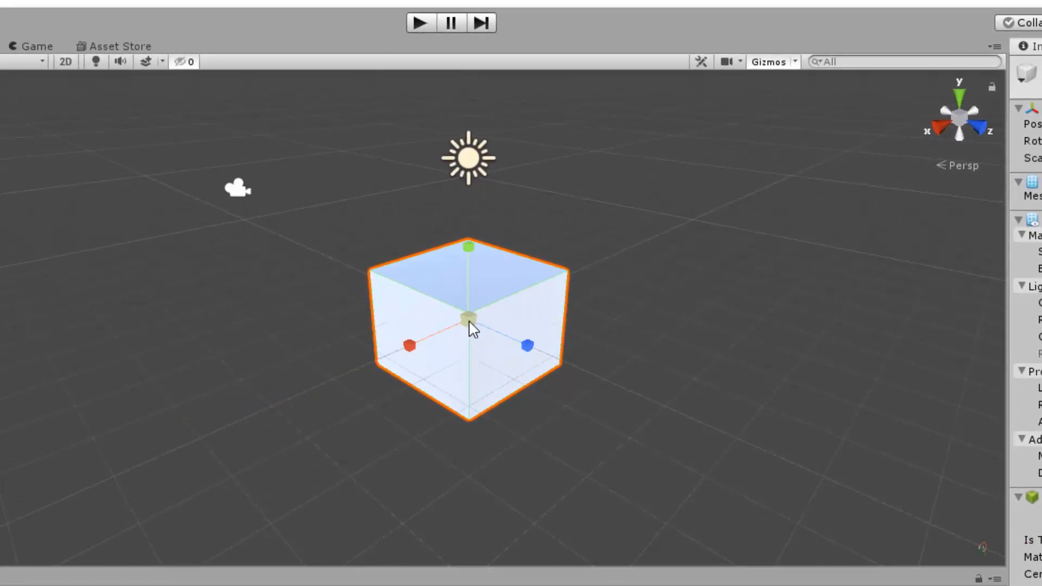
{"action": "left_click_drag", "start_coordinate": [471, 322], "coordinate": [595, 415]}
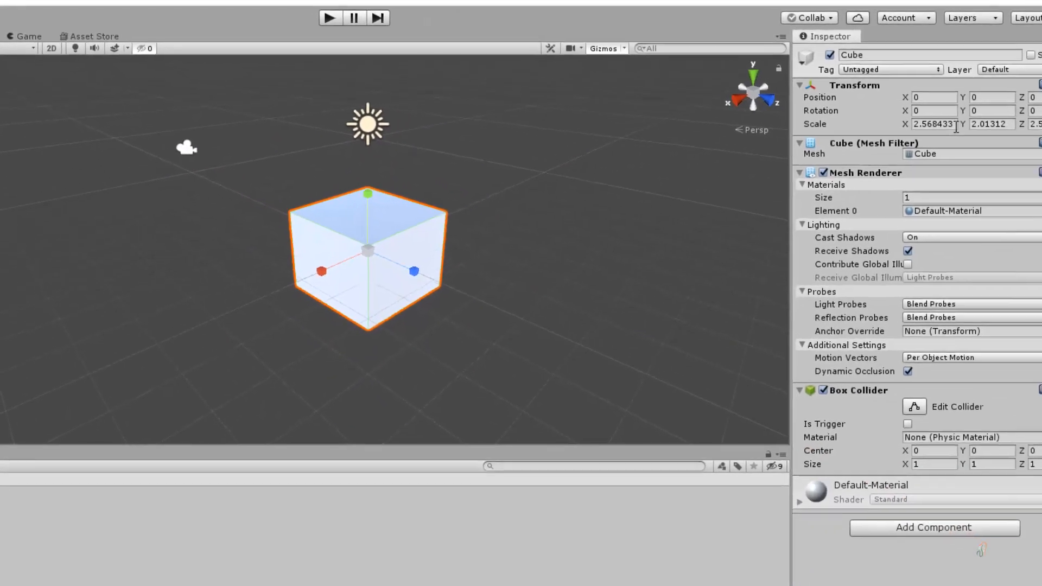
Set the cube's scale to X 1, Y 1, Z 1
{"action": "left_click_drag", "start_coordinate": [939, 122], "coordinate": [832, 111]}
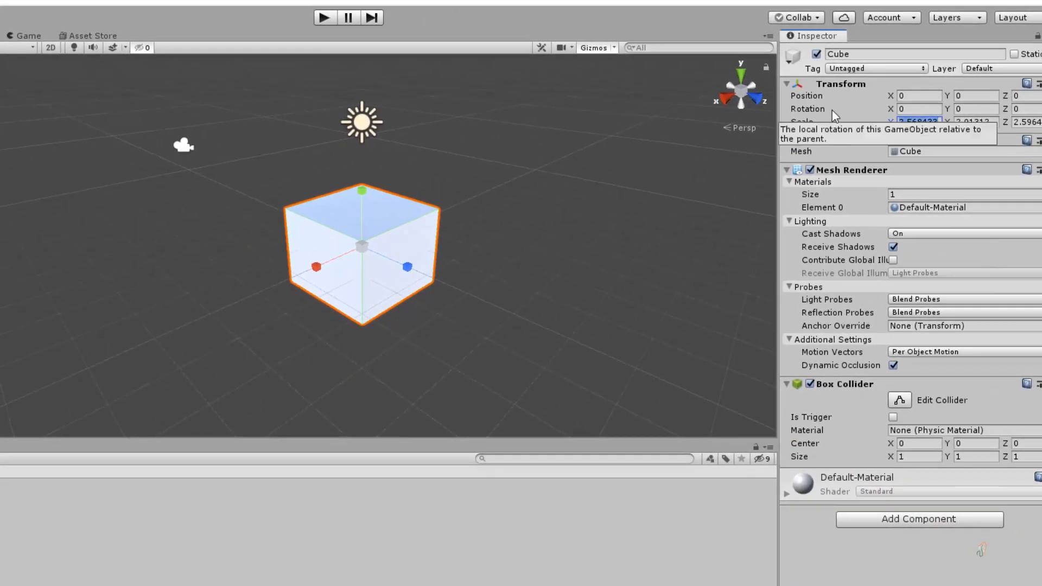
{"action": "type", "text": "1"}
{"action": "key", "text": "Tab"}
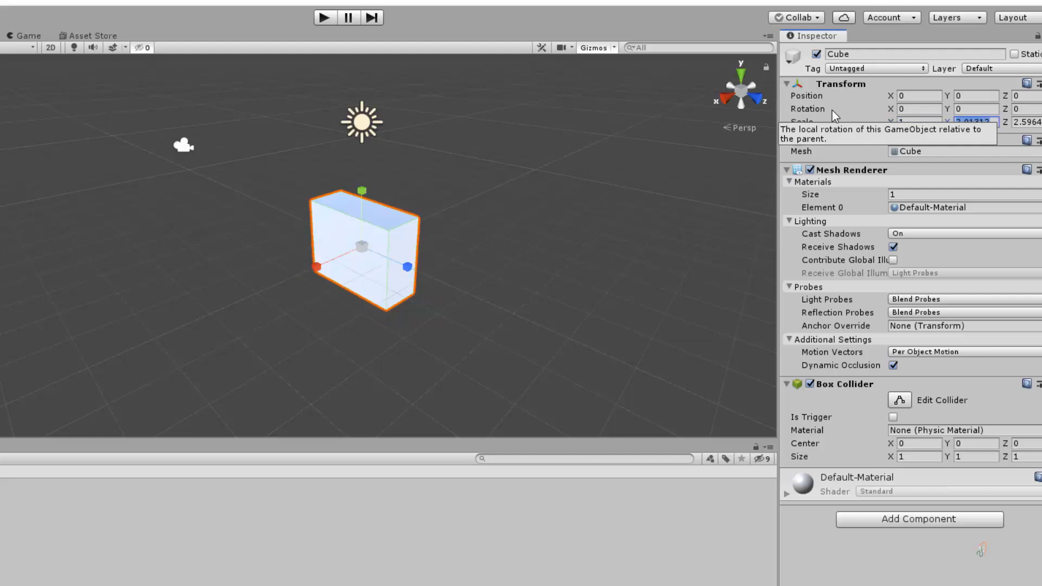
{"action": "type", "text": "1"}
{"action": "key", "text": "Tab"}
{"action": "type", "text": "1"}
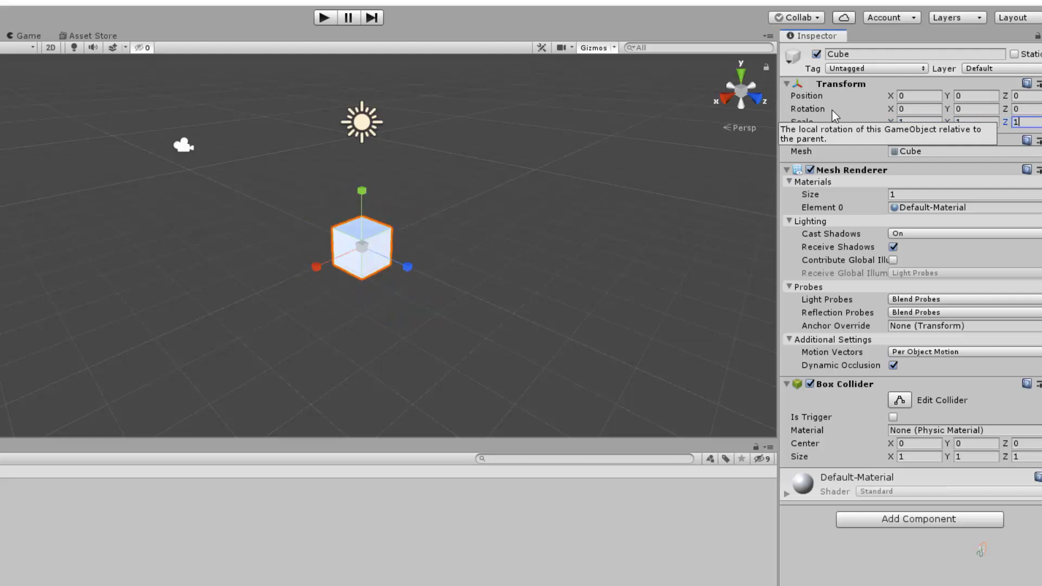